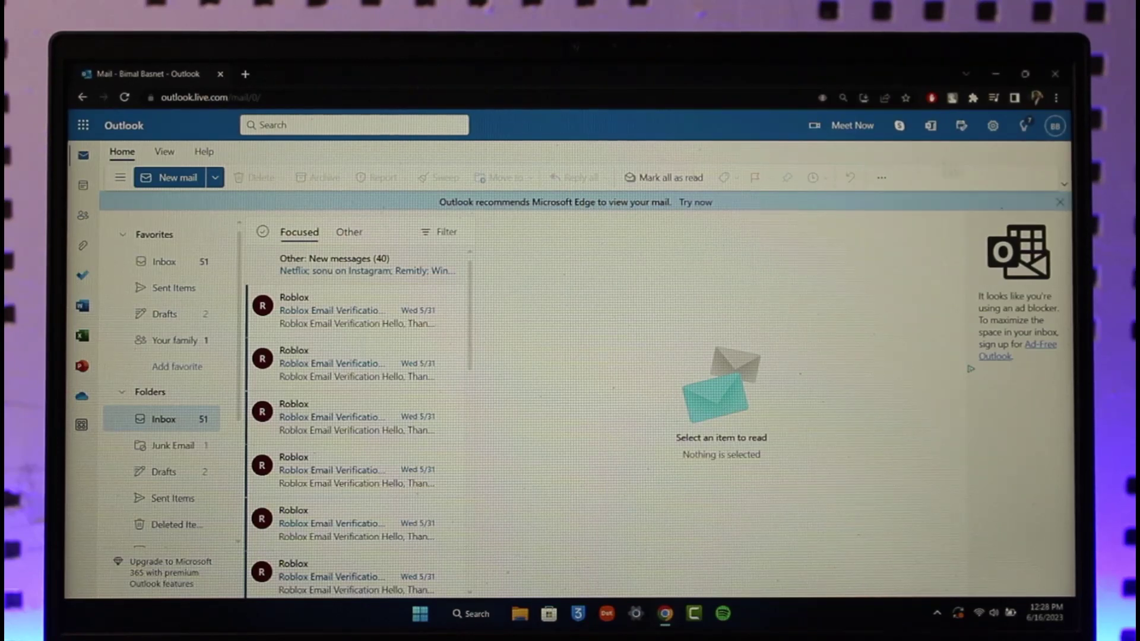
- Open the full Outlook settings from the gear menu's 'View all Outlook settings'
click(993, 125)
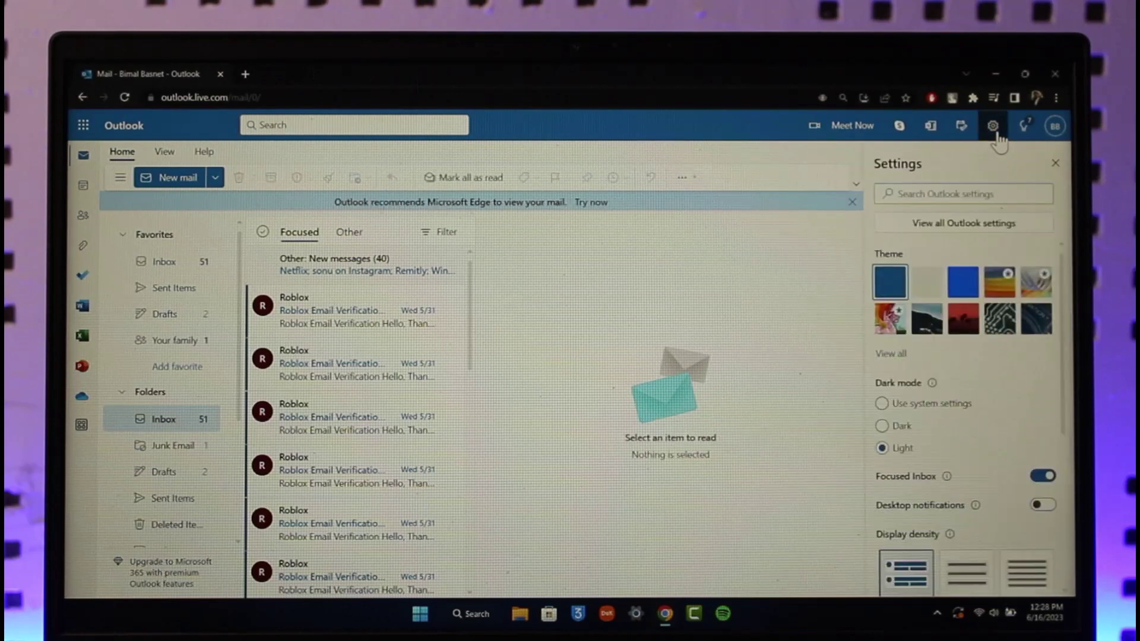
scroll(1006, 285, down, 5)
scroll(979, 285, up, 5)
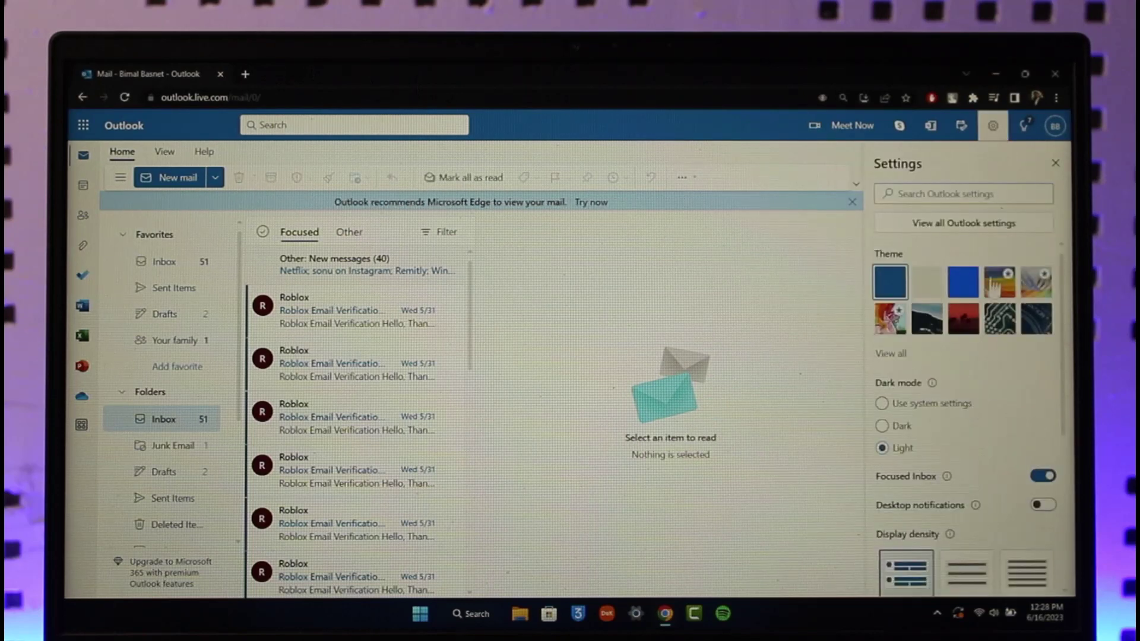
click(978, 228)
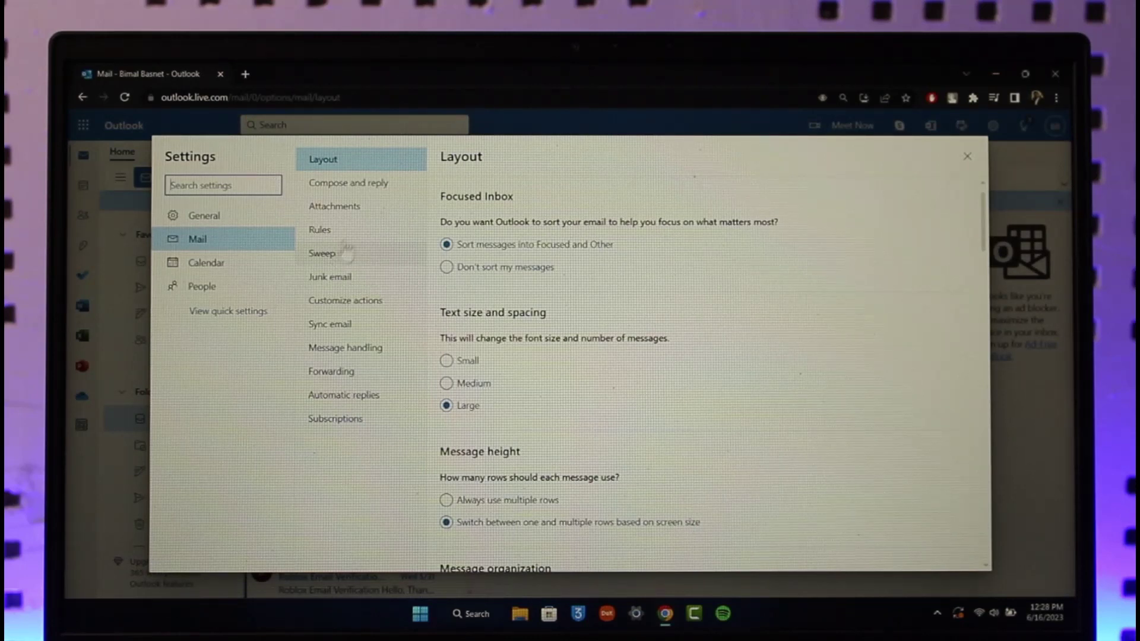
- Set Undo send under Compose and reply to 10 seconds and save
click(343, 185)
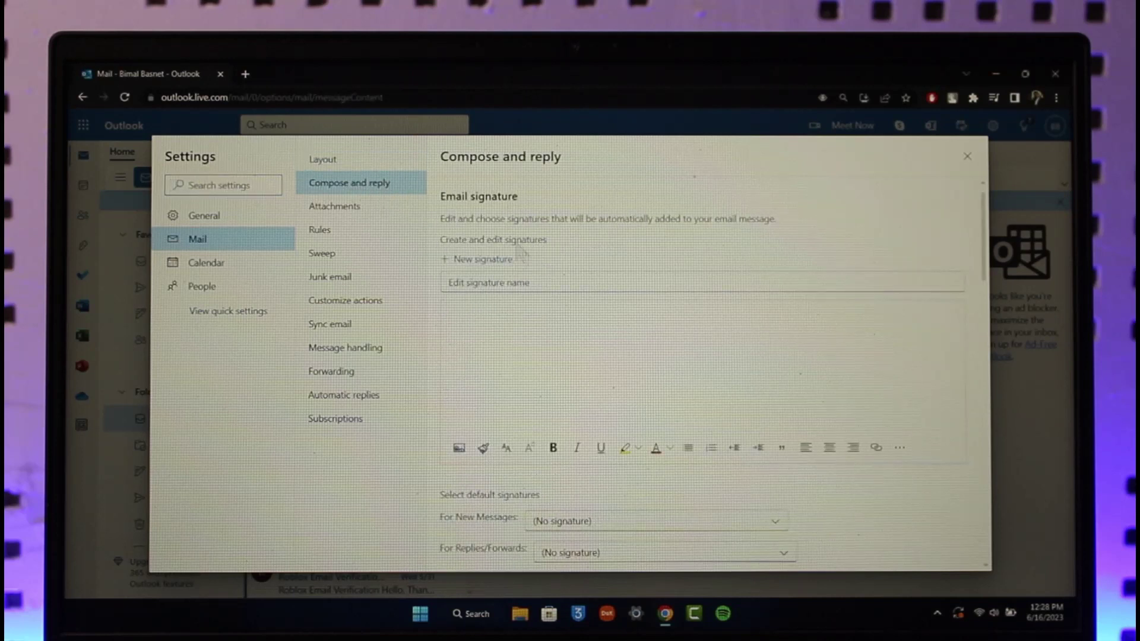
scroll(552, 383, down, 5)
scroll(623, 402, down, 4)
scroll(637, 408, down, 3)
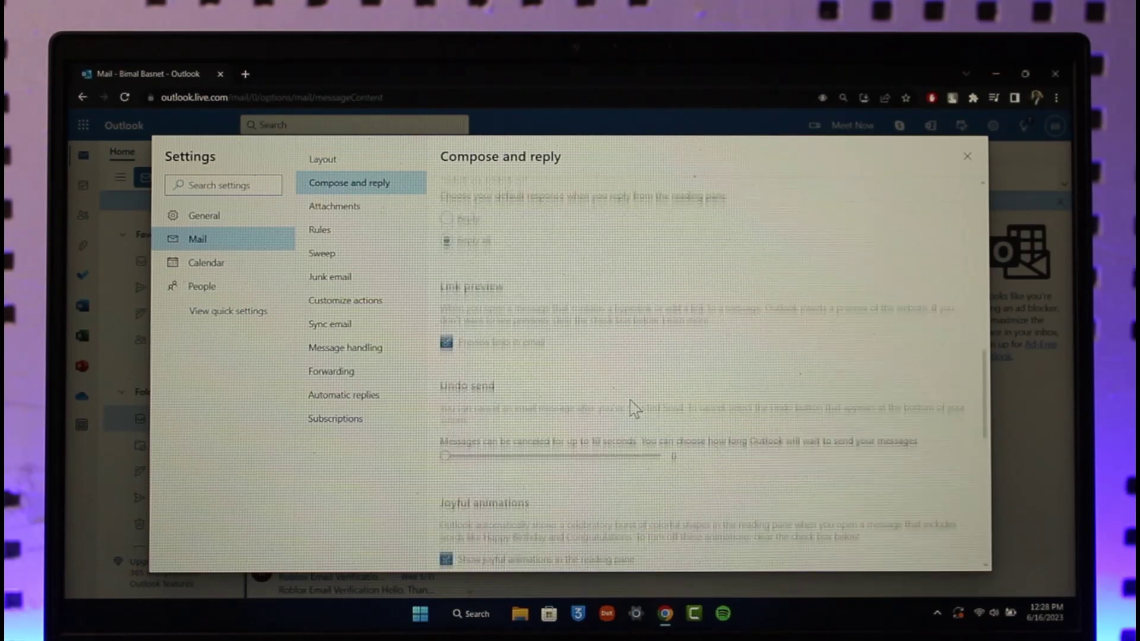
scroll(623, 410, down, 1)
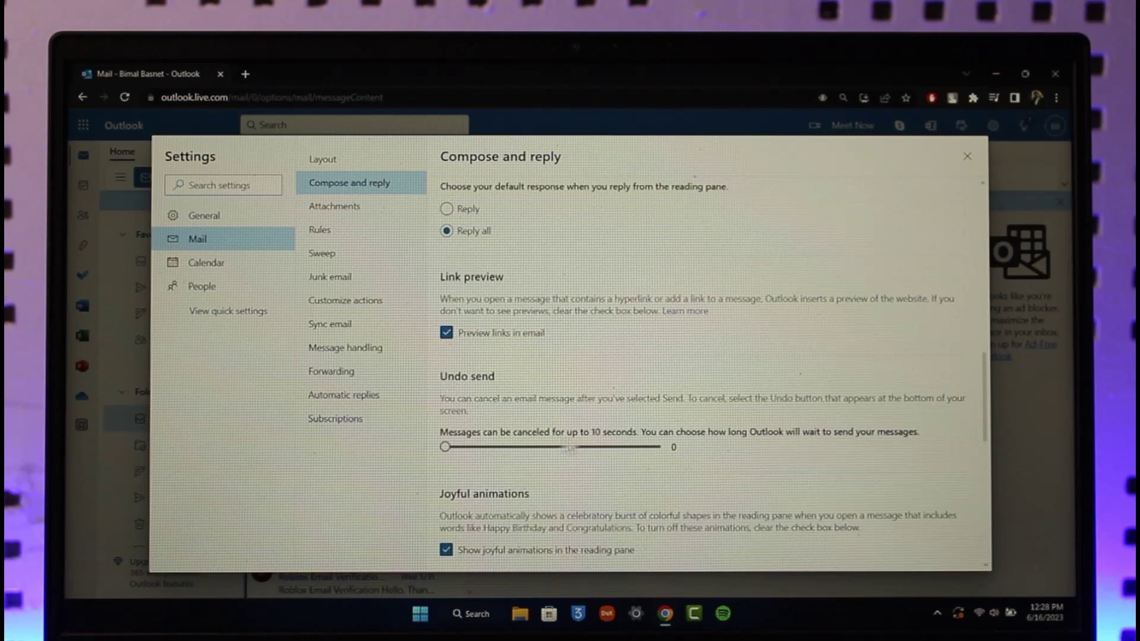
scroll(534, 445, down, 1)
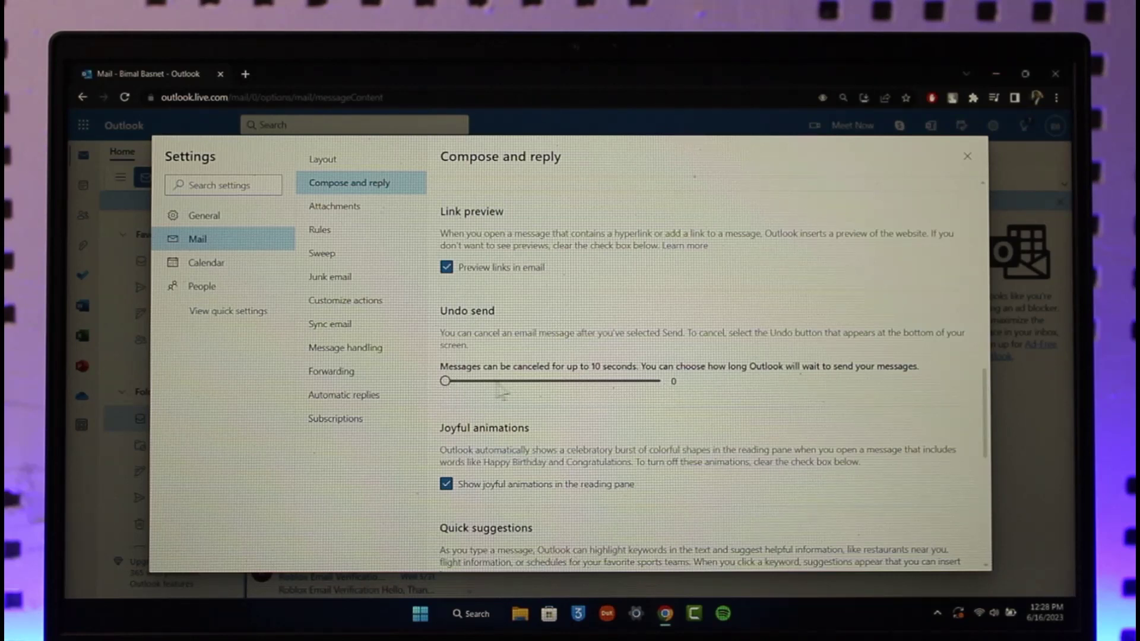
drag(446, 382, 660, 381)
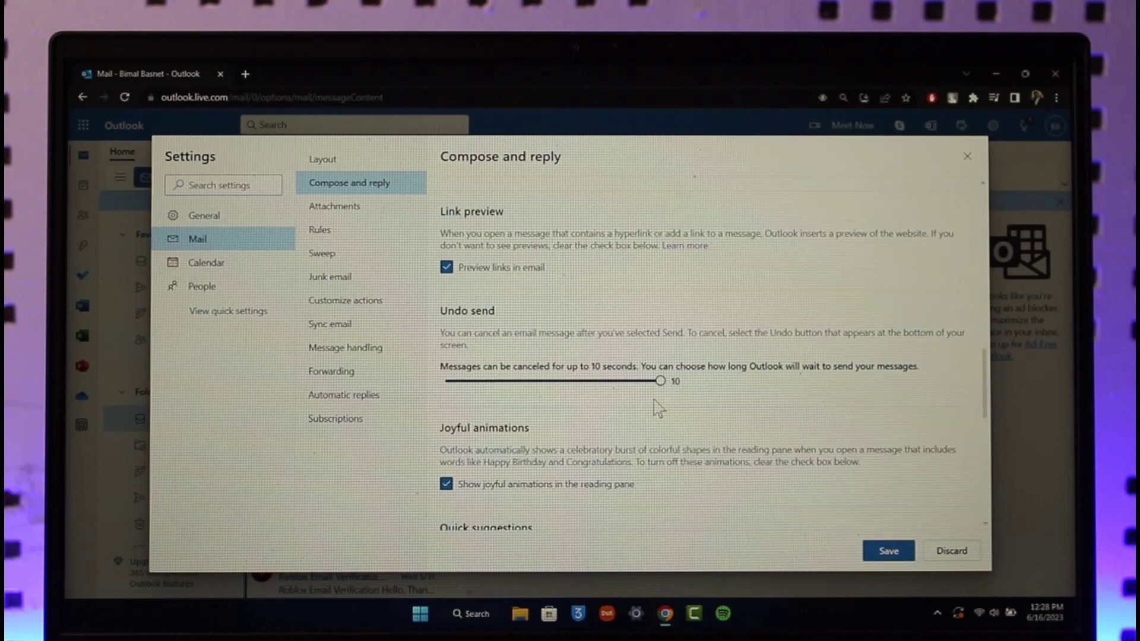
click(888, 551)
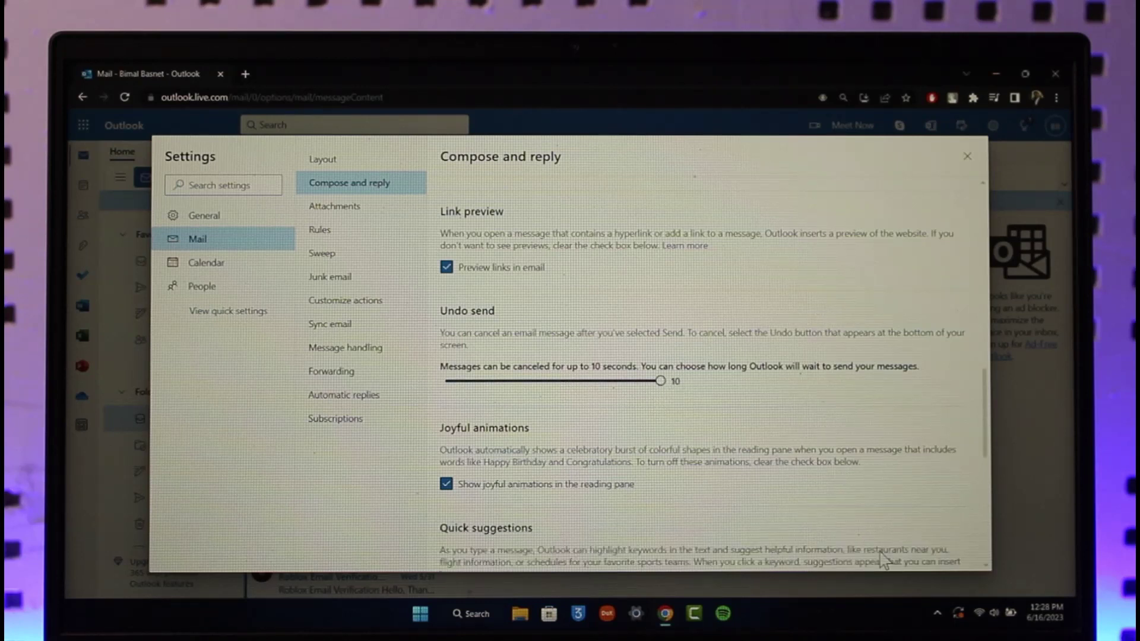
- Close Settings and return to the Inbox folder
click(967, 159)
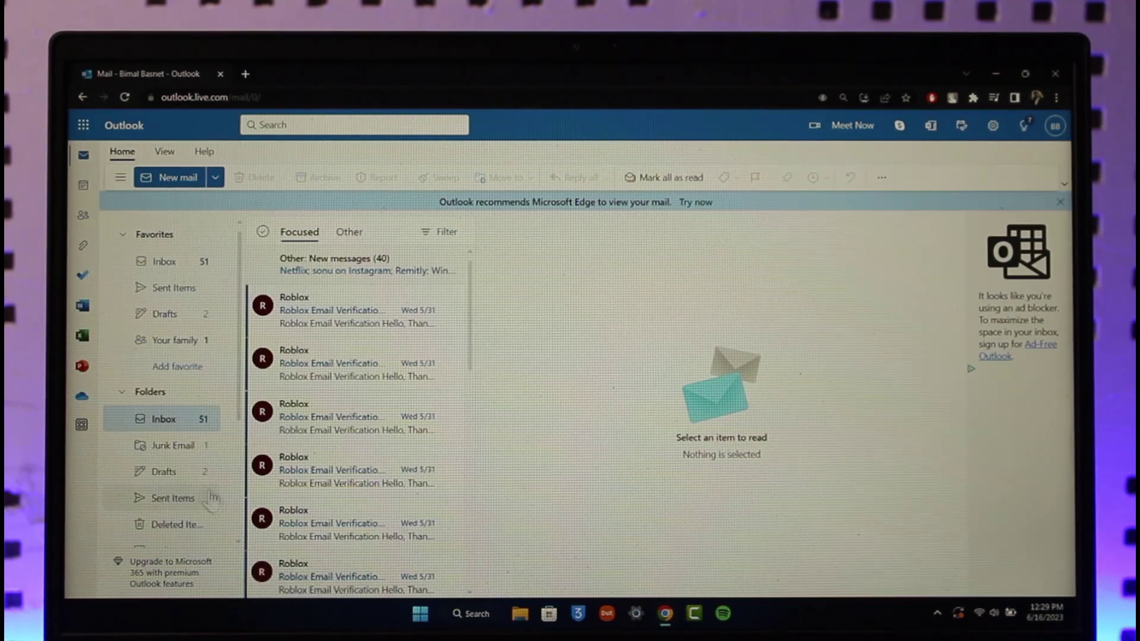
click(163, 418)
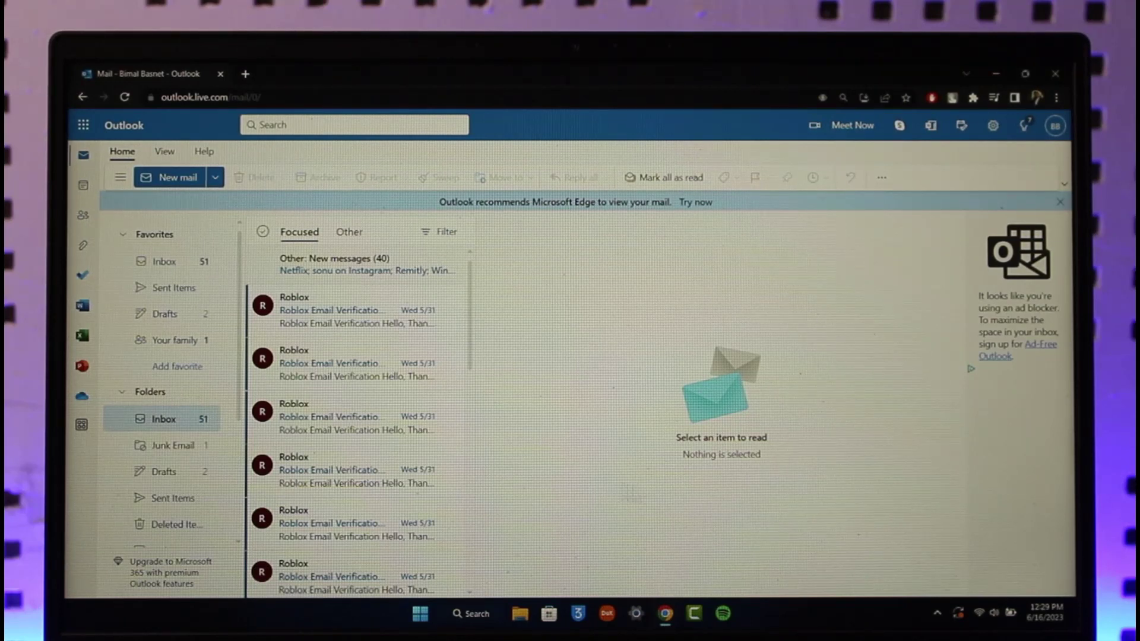